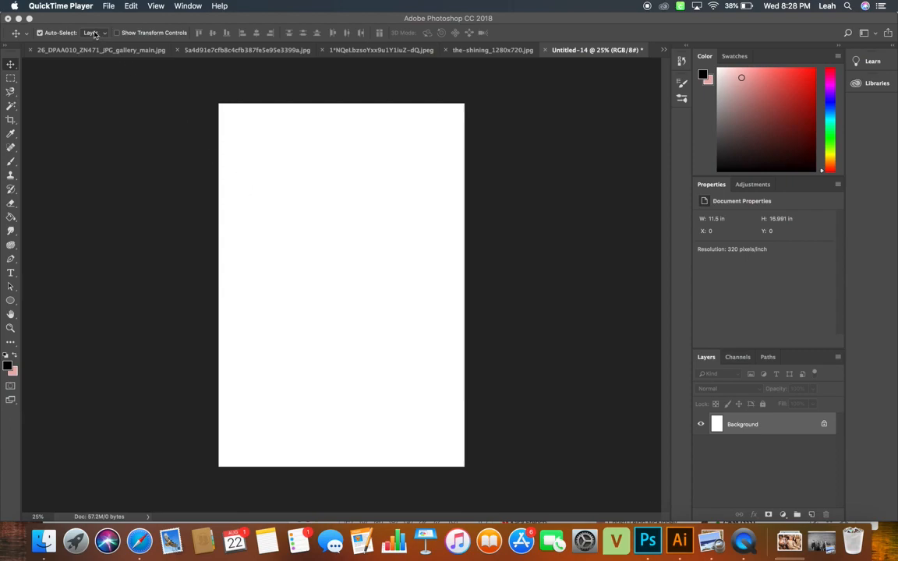
# Step: Start a new document and set its units to inches, width to 11.5 and height to 16.99
pyautogui.click(110, 6)
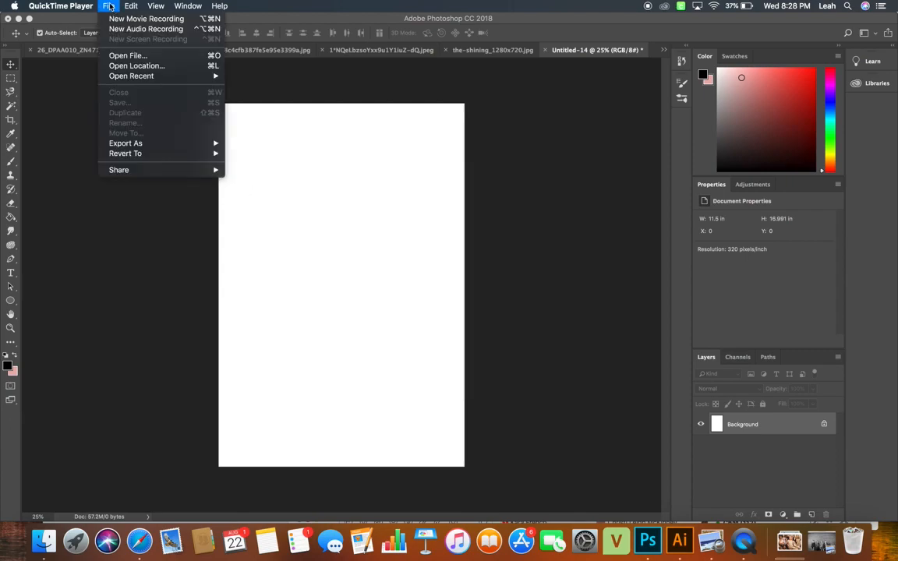
pyautogui.click(104, 5)
pyautogui.click(100, 18)
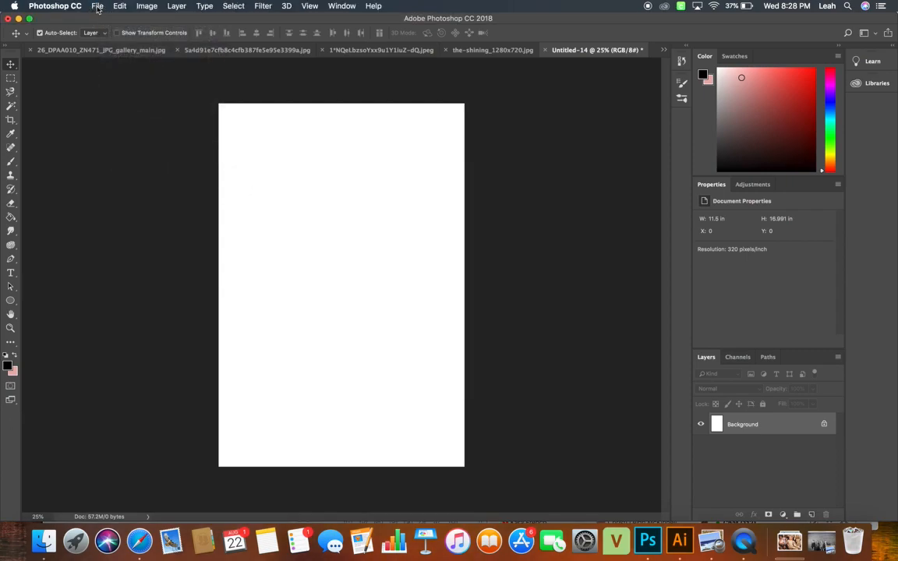
pyautogui.click(98, 6)
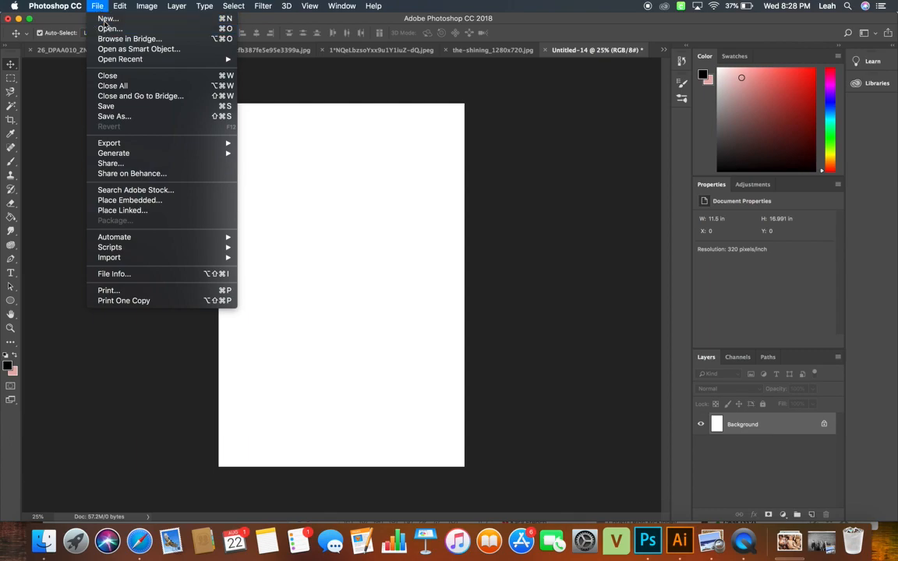
pyautogui.click(105, 19)
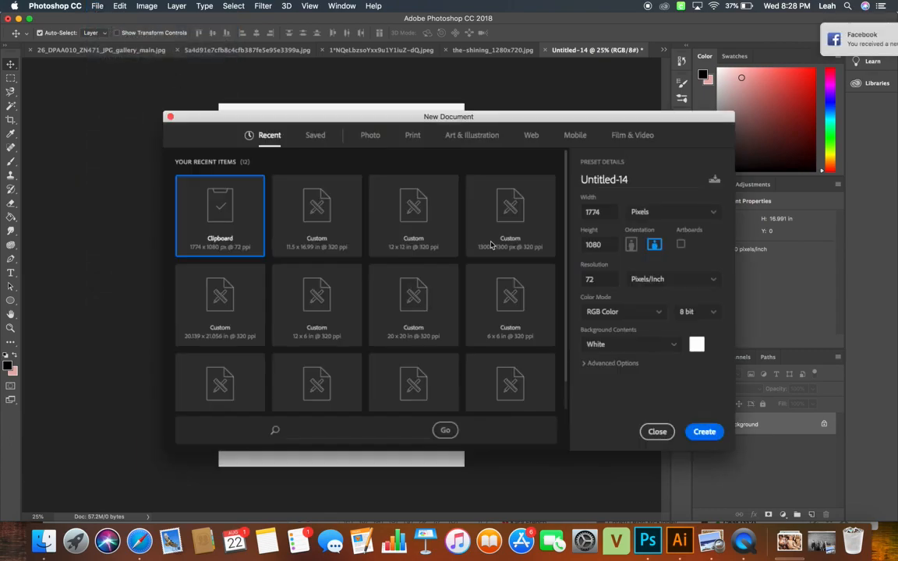
pyautogui.click(636, 217)
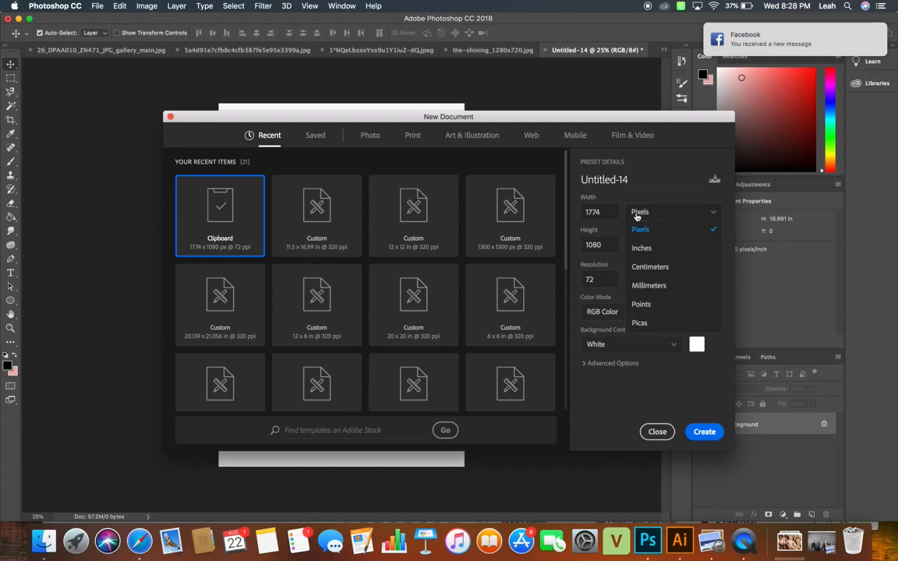
pyautogui.click(640, 248)
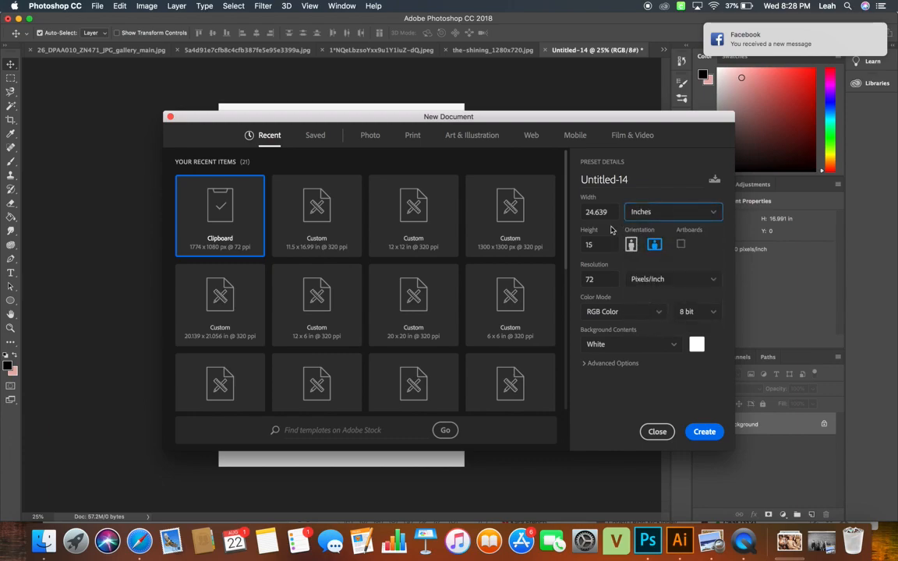
pyautogui.doubleClick(596, 212)
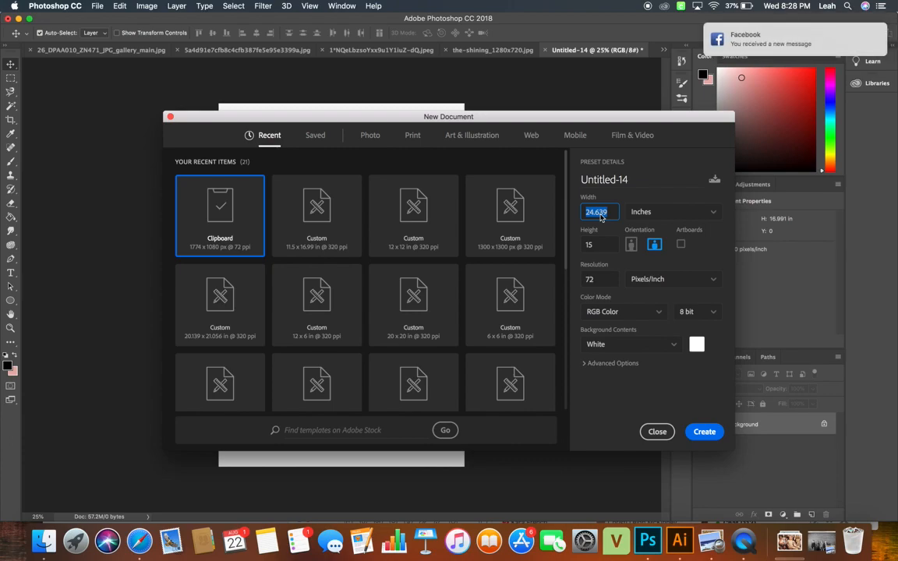
pyautogui.write('11.5')
pyautogui.press('Tab')
pyautogui.write('16.99')
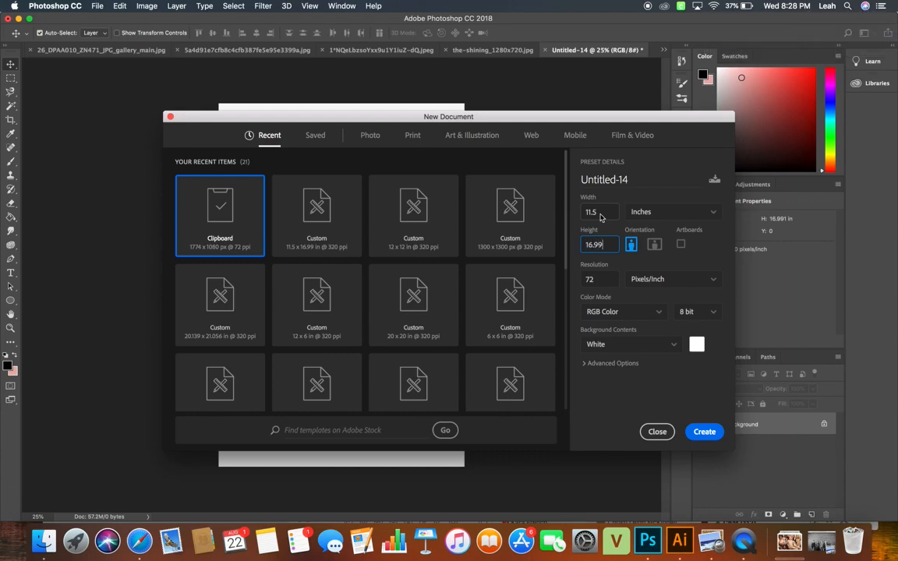
# Step: Set the new document's resolution to 320 pixels/inch, and dismiss the setup without creating it
pyautogui.press('Tab')
pyautogui.write('3')
pyautogui.click(655, 285)
pyautogui.click(655, 285)
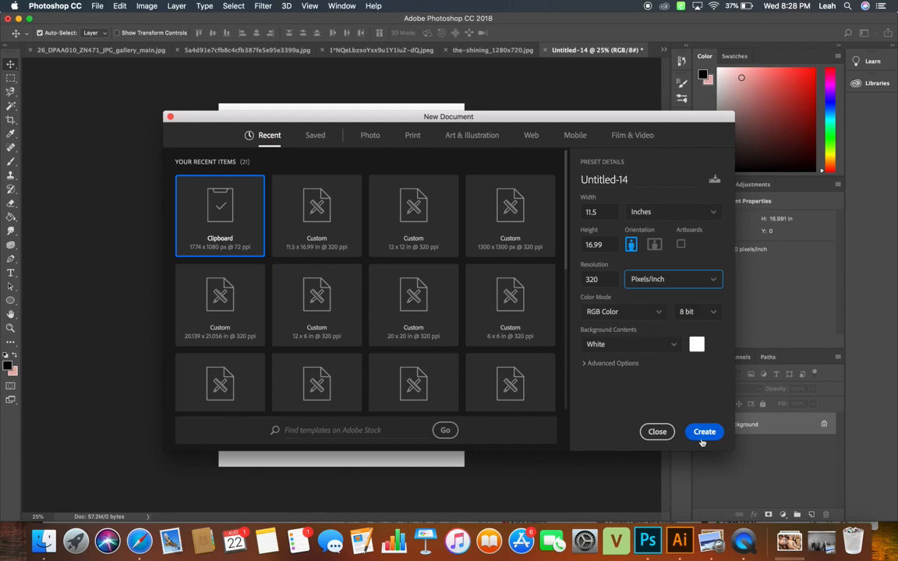
pyautogui.click(657, 431)
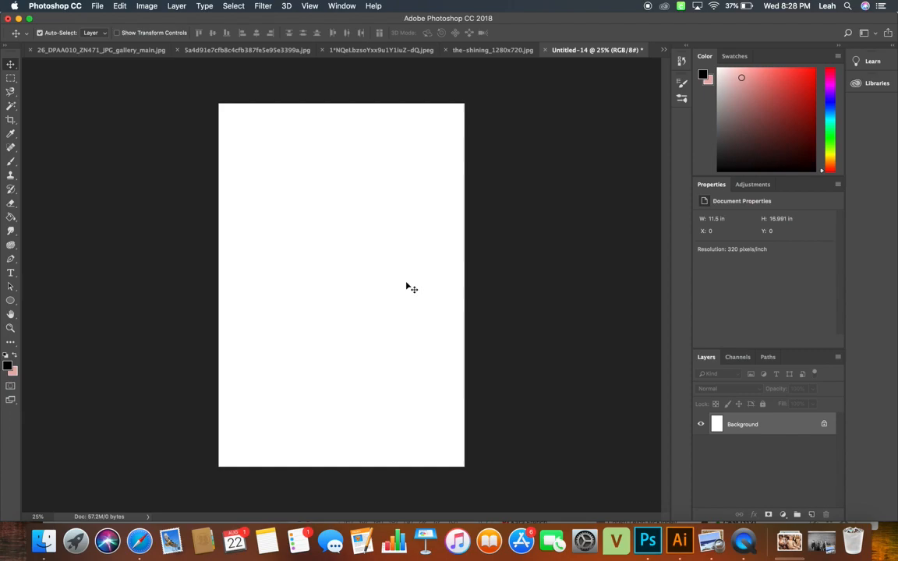
# Step: Switch to Finder and place office- halloween.png from the Desktop folder onto the blank page
pyautogui.click(47, 540)
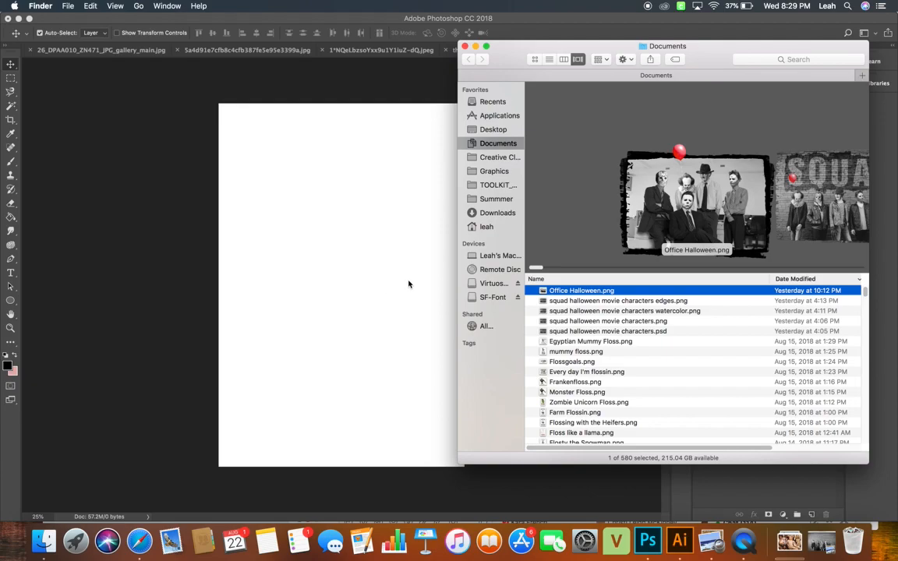
pyautogui.click(500, 129)
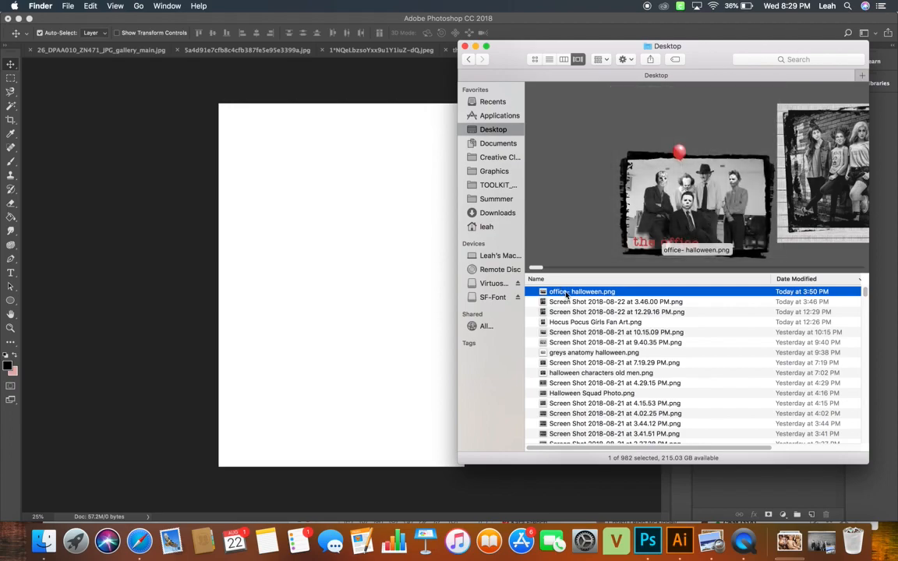
pyautogui.moveTo(567, 294); pyautogui.dragTo(360, 191)
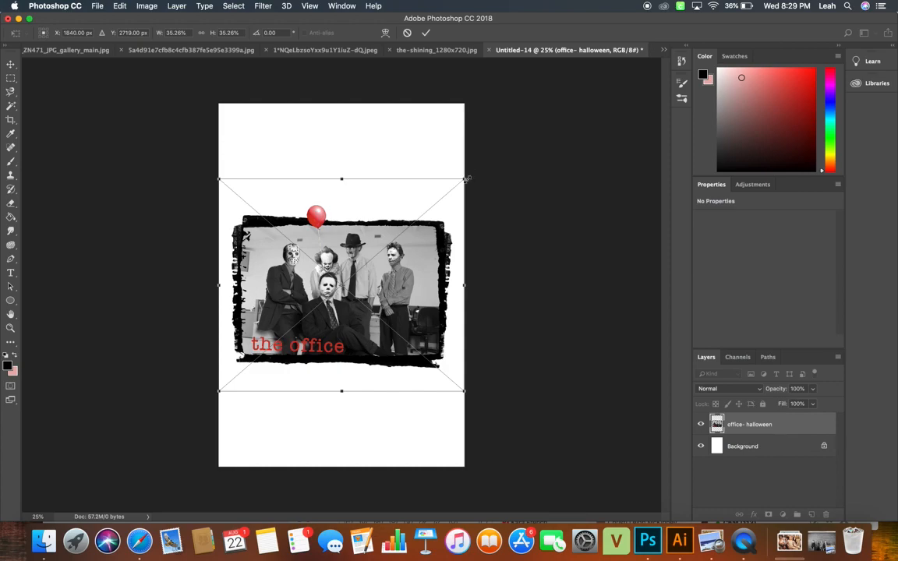
# Step: Scale the placed office image to about 35.6%, move it to the upper part of the page and commit the placement
pyautogui.moveTo(465, 179)
pyautogui.mouseDown()
pyautogui.moveTo(477, 263)
pyautogui.moveTo(464, 179)
pyautogui.moveTo(379, 255)
pyautogui.moveTo(468, 180)
pyautogui.mouseUp()
pyautogui.moveTo(346, 257); pyautogui.dragTo(396, 185)
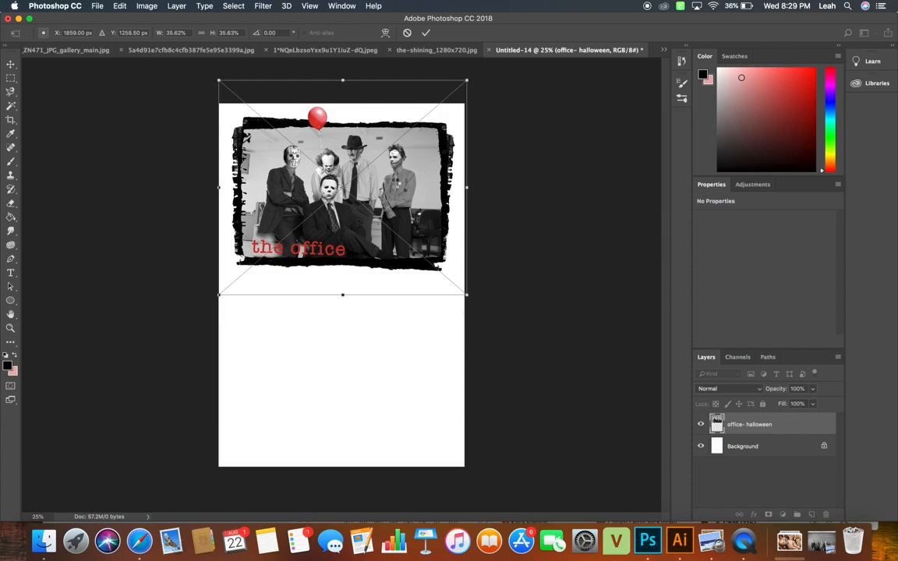
pyautogui.press('Return')
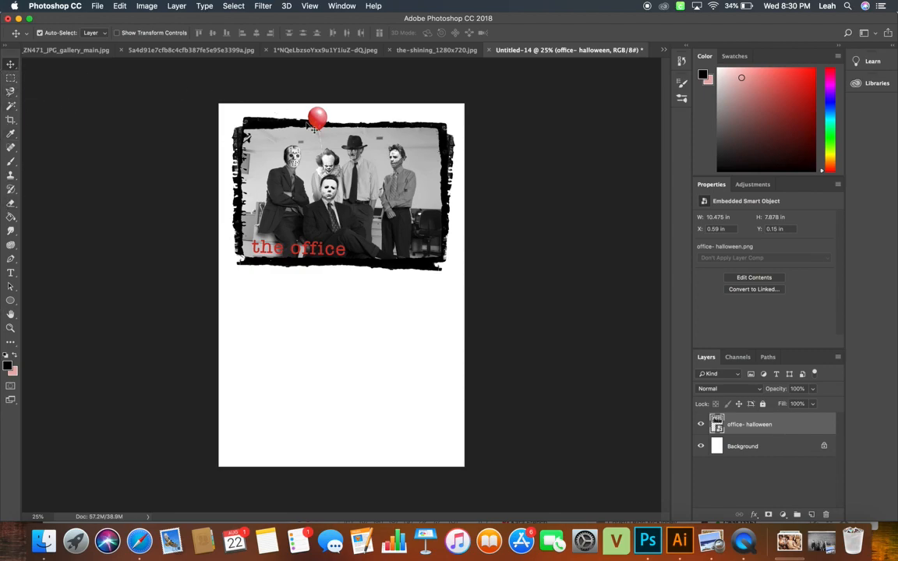
pyautogui.moveTo(327, 164)
pyautogui.mouseDown()
pyautogui.moveTo(307, 324)
pyautogui.moveTo(296, 179)
pyautogui.moveTo(400, 126)
pyautogui.moveTo(326, 214)
pyautogui.moveTo(341, 170)
pyautogui.mouseUp()
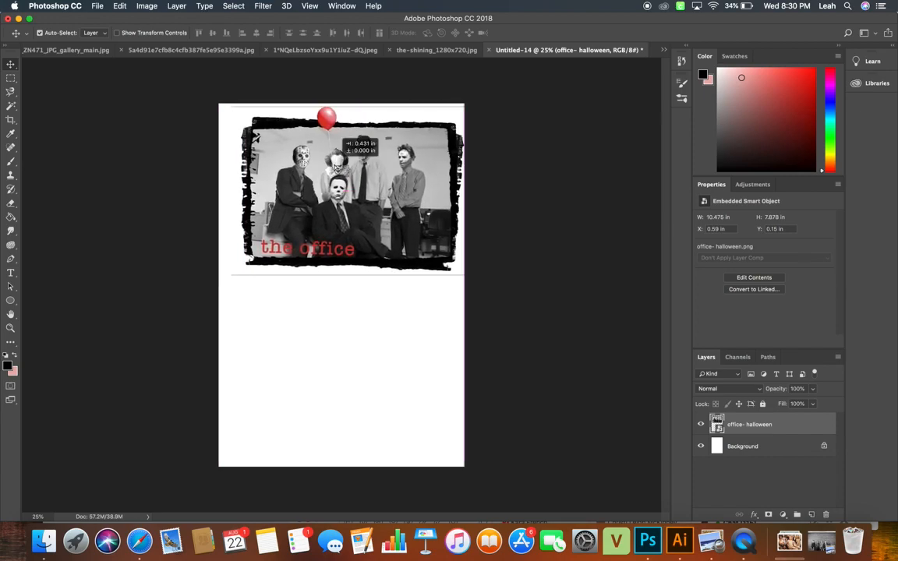
# Step: Use Free Transform to shrink the office image to about 35.2% so it fits within the page width
pyautogui.click(14, 80)
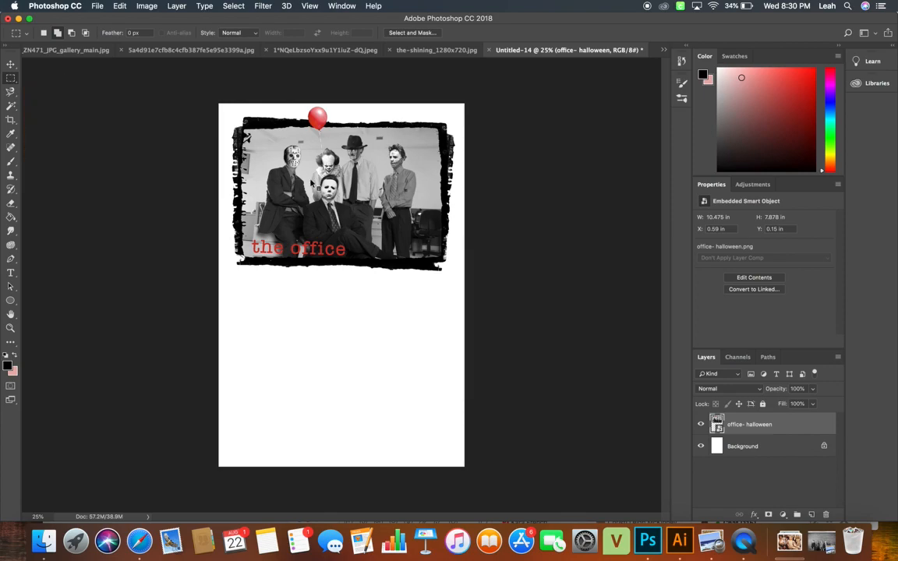
pyautogui.rightClick(311, 182)
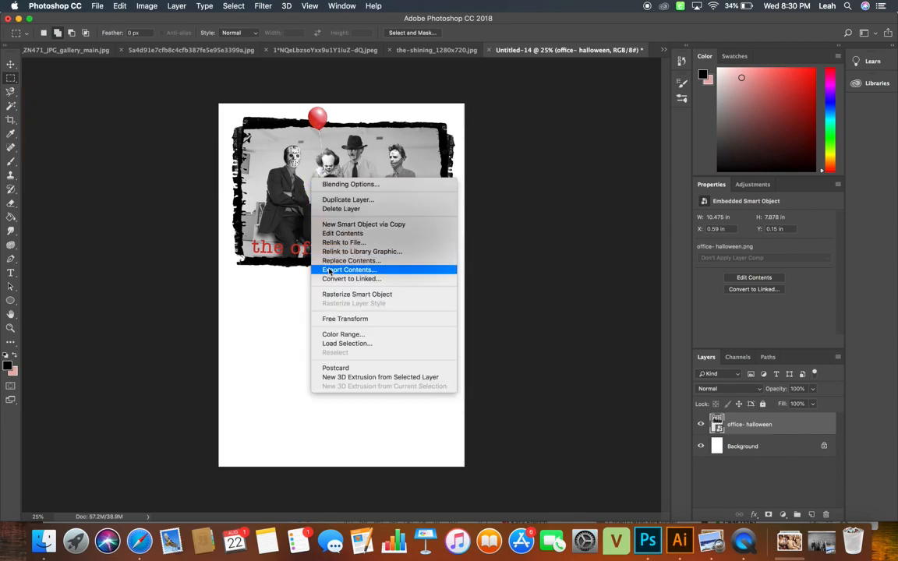
pyautogui.click(329, 319)
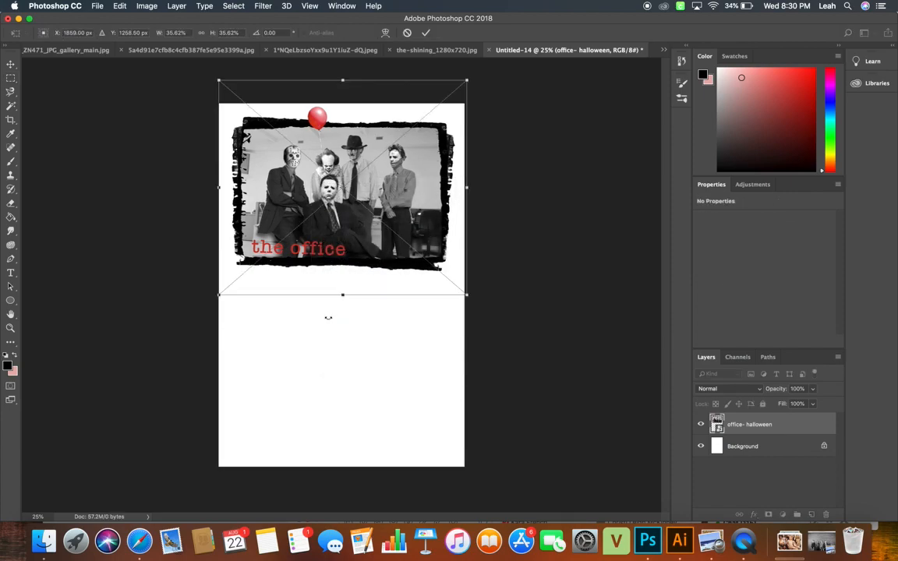
pyautogui.moveTo(468, 76)
pyautogui.mouseDown()
pyautogui.moveTo(433, 116)
pyautogui.moveTo(471, 88)
pyautogui.mouseUp()
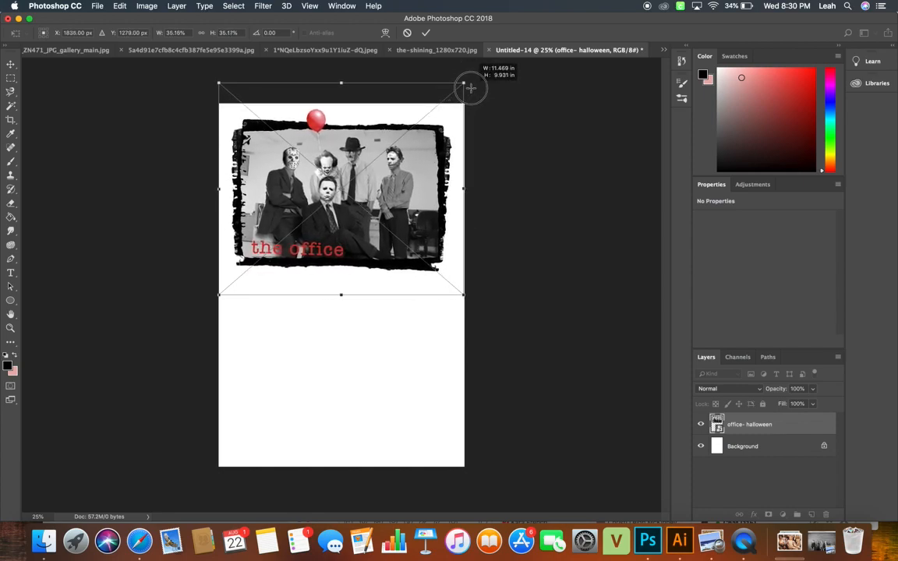
pyautogui.doubleClick(428, 136)
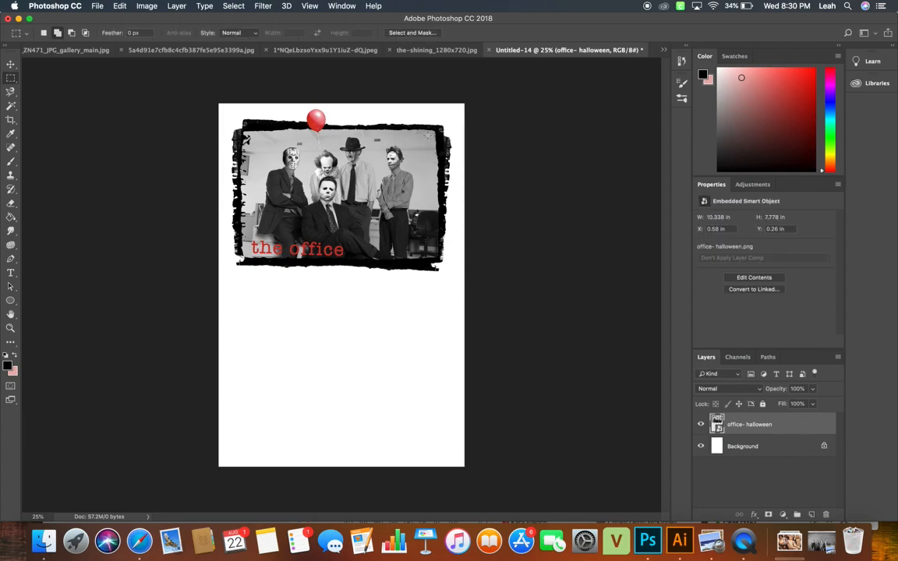
# Step: Switch to Finder and place greys anatomy halloween.png from the Desktop folder onto the page
pyautogui.click(44, 541)
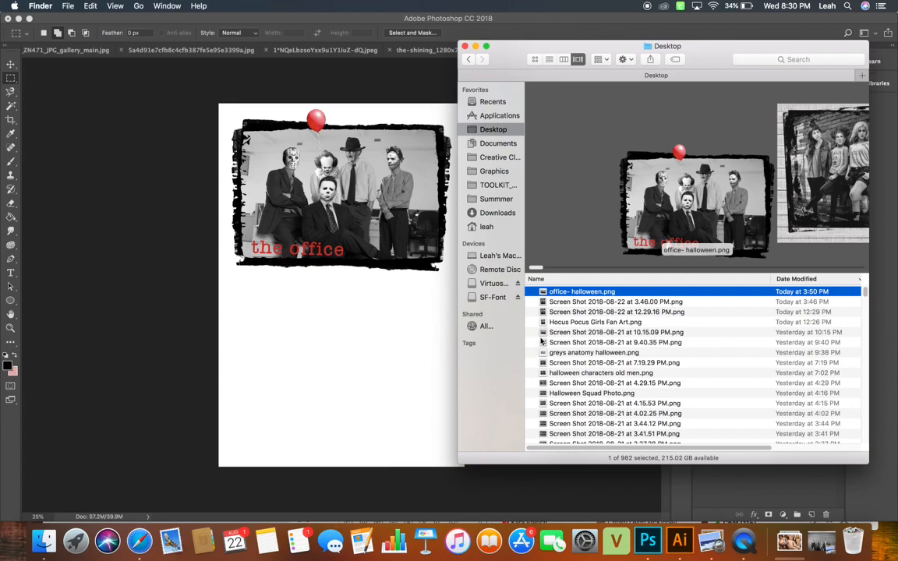
pyautogui.click(560, 324)
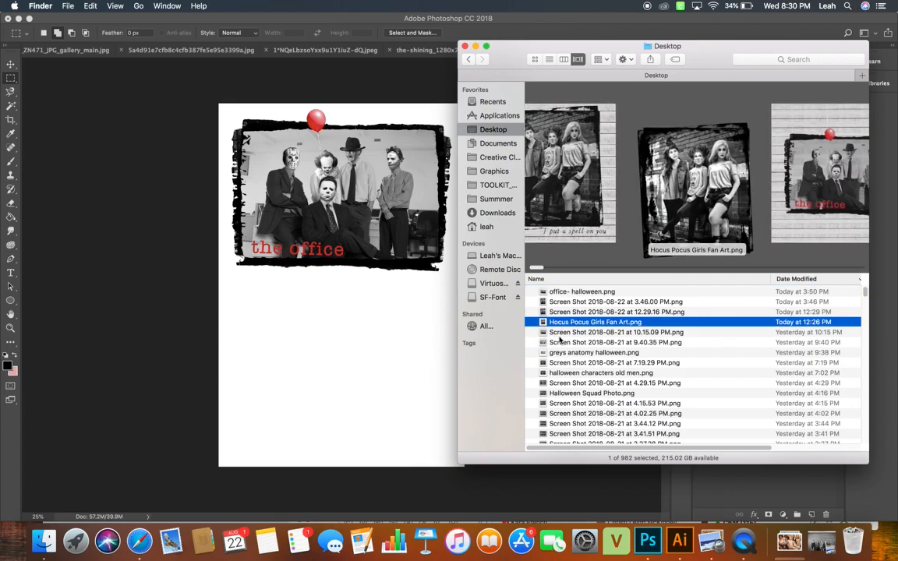
pyautogui.click(560, 354)
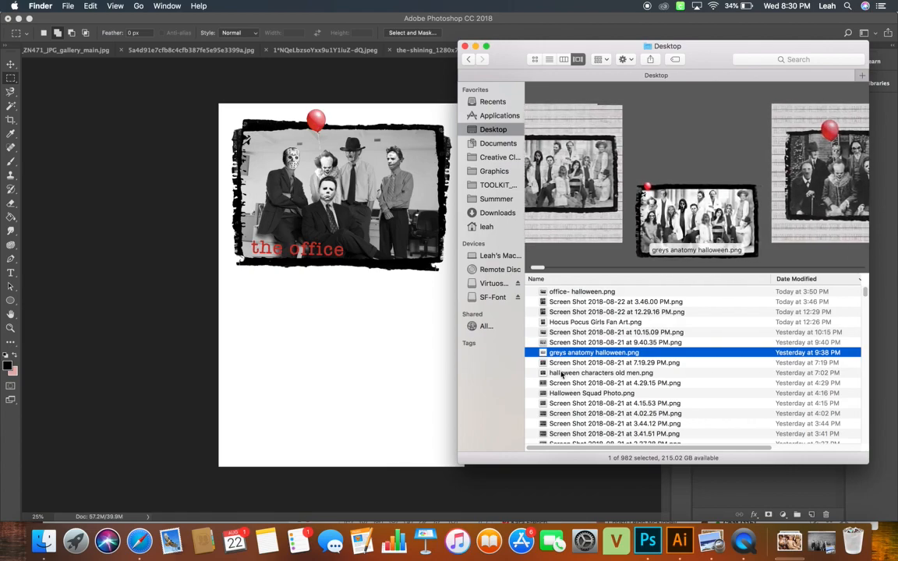
pyautogui.click(563, 352)
pyautogui.moveTo(563, 355); pyautogui.dragTo(361, 336)
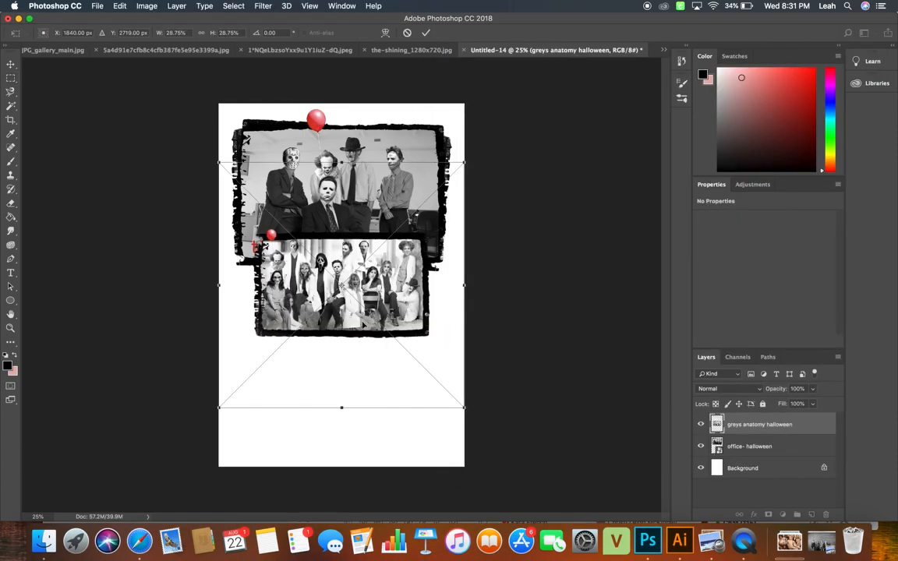
# Step: Enlarge the greys anatomy image to about 37.9%, centre it below the office image and commit the placement
pyautogui.moveTo(315, 301); pyautogui.dragTo(289, 345)
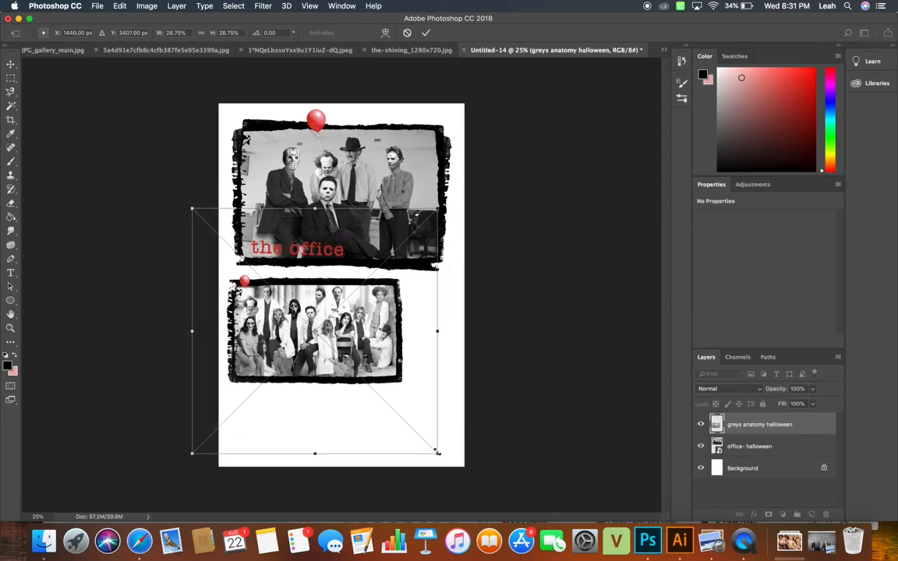
pyautogui.moveTo(437, 454); pyautogui.dragTo(489, 502)
pyautogui.moveTo(400, 373)
pyautogui.mouseDown()
pyautogui.moveTo(388, 352)
pyautogui.moveTo(393, 361)
pyautogui.mouseUp()
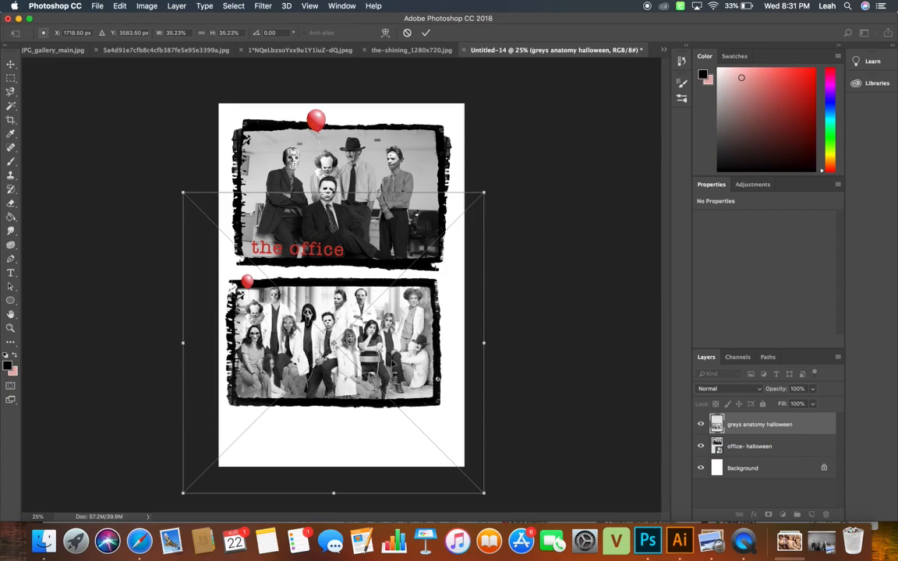
pyautogui.moveTo(484, 492); pyautogui.dragTo(507, 517)
pyautogui.moveTo(429, 399); pyautogui.dragTo(423, 405)
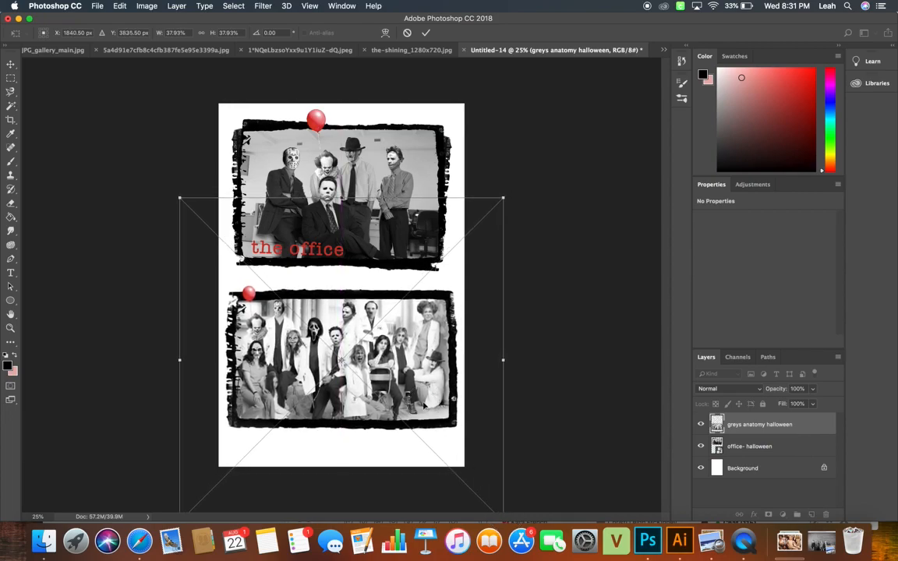
pyautogui.press('Return')
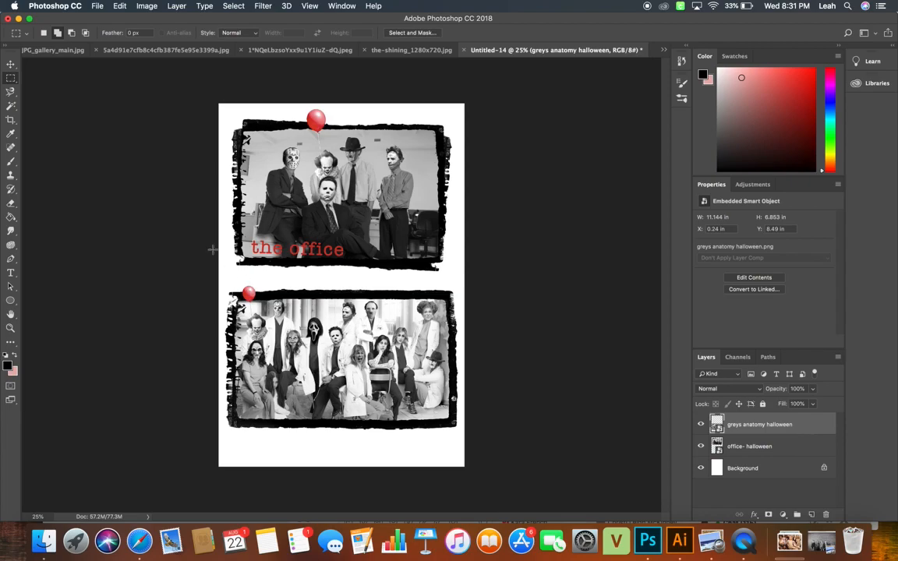
# Step: Select the office and greys anatomy images in turn with the Move tool, and apply Free Transform to the latter without changes
pyautogui.click(12, 67)
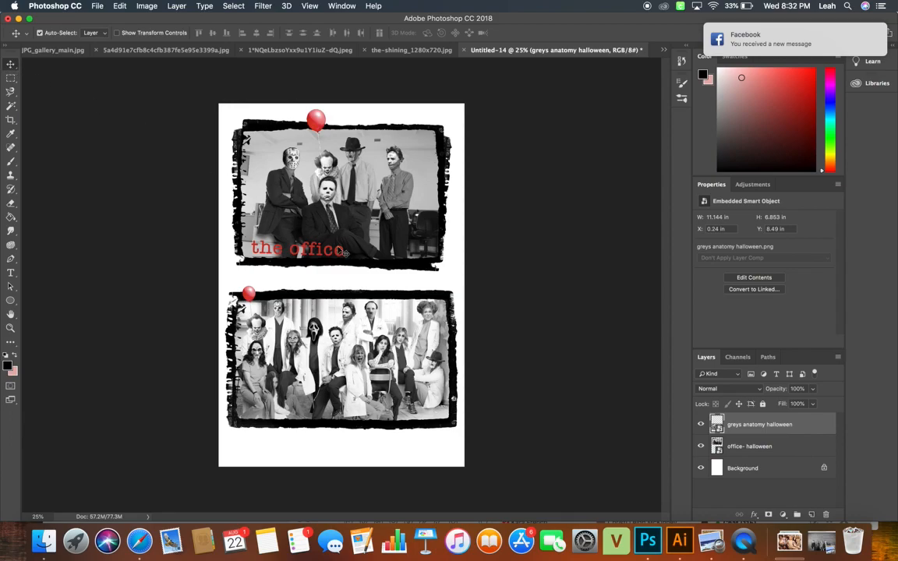
pyautogui.click(344, 235)
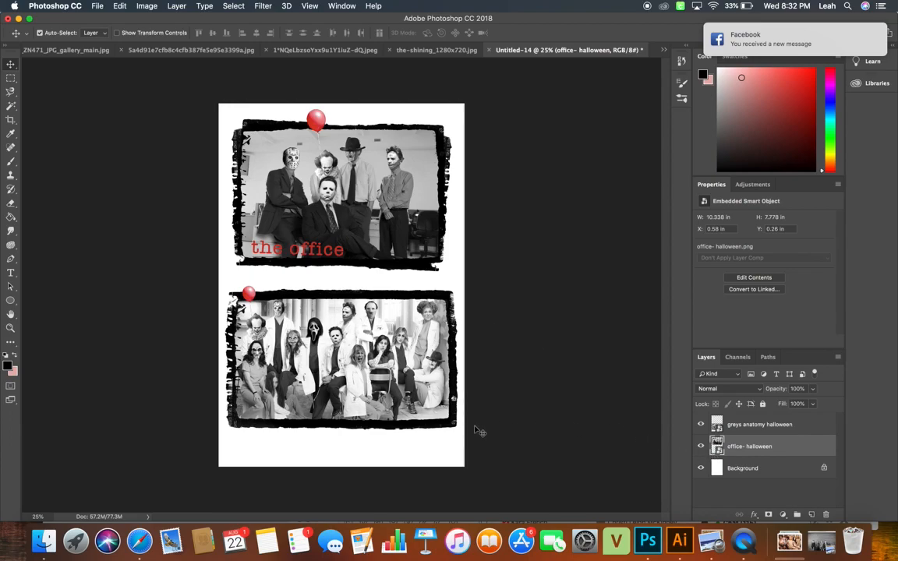
pyautogui.click(406, 380)
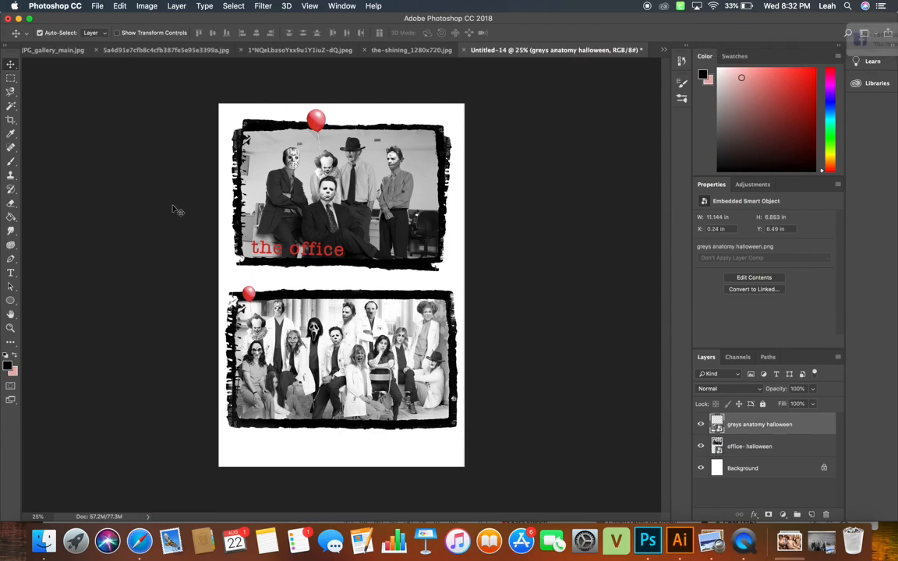
pyautogui.click(11, 79)
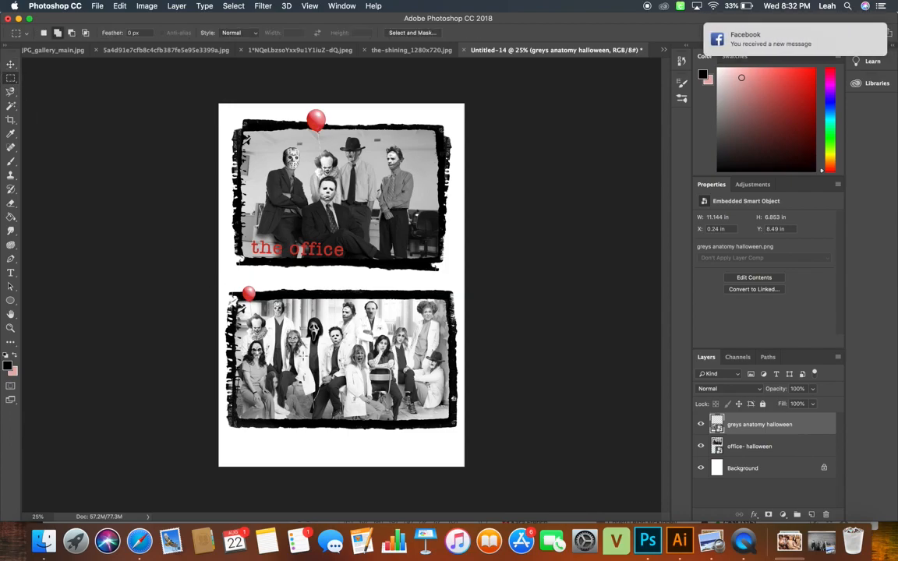
pyautogui.rightClick(303, 305)
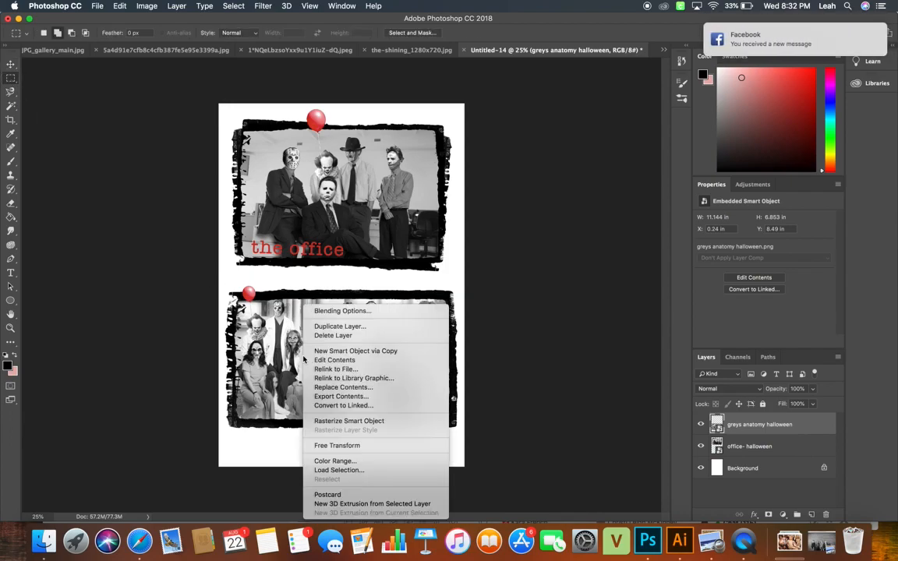
pyautogui.click(317, 445)
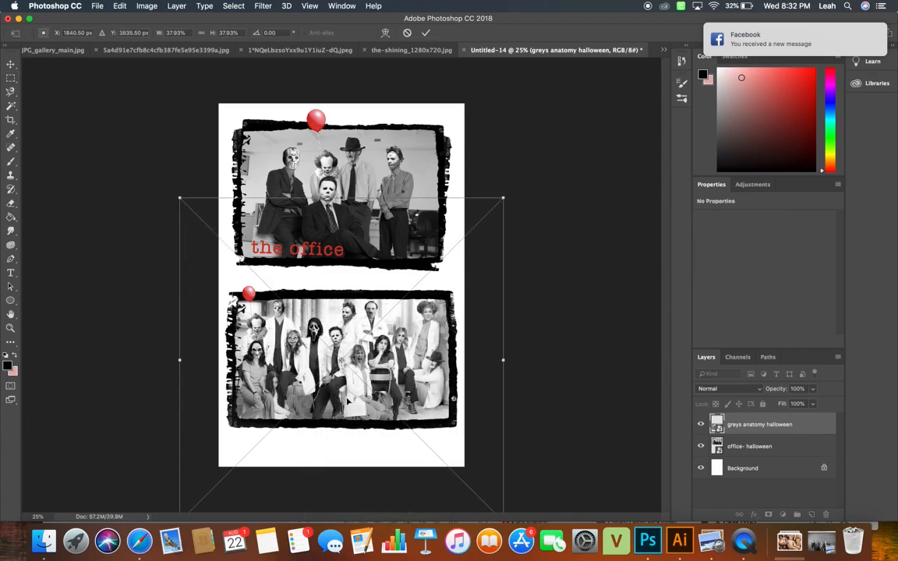
pyautogui.press('Return')
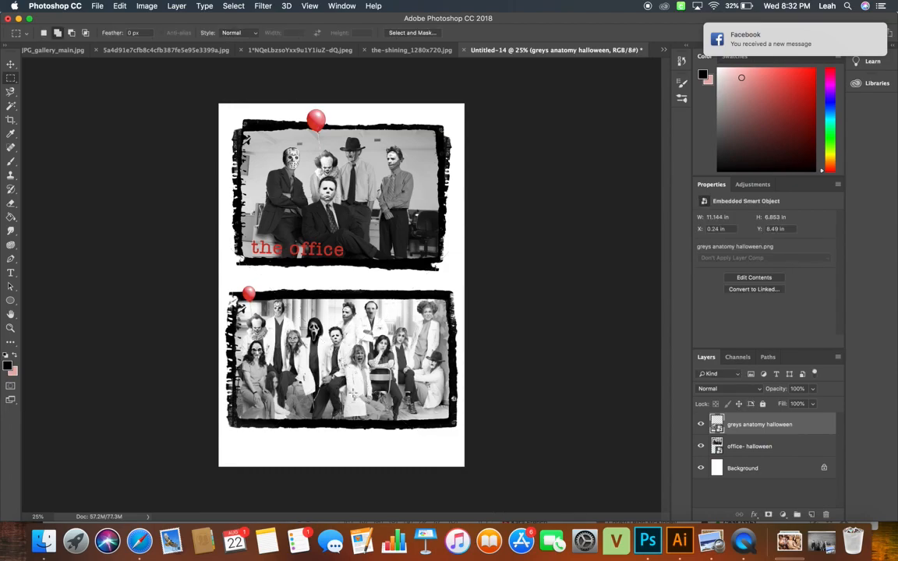